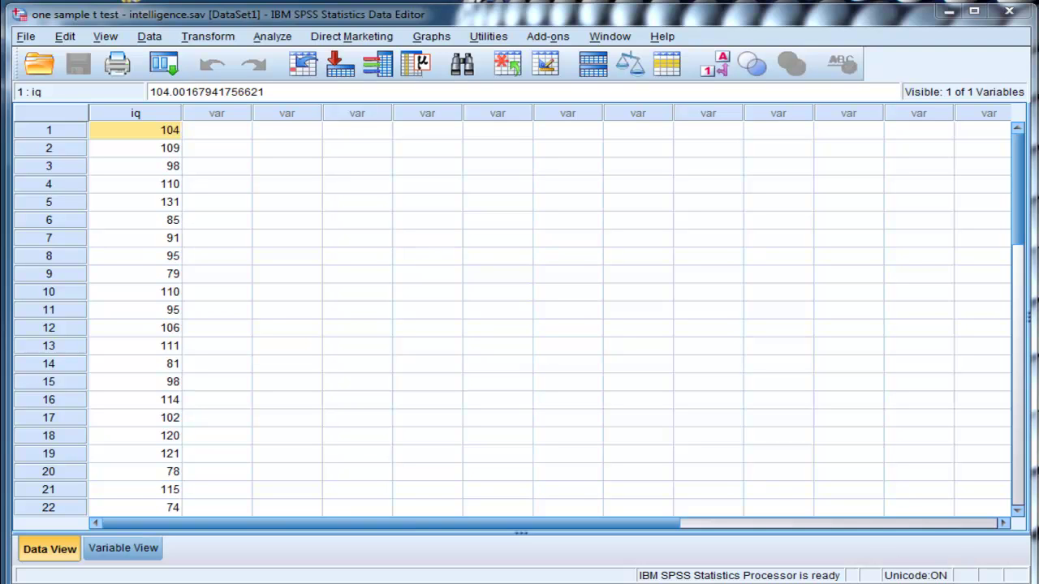
# - Check the iq scores in the Data Editor from row 1 down to row 35
pyautogui.click(143, 155)
pyautogui.click(143, 120)
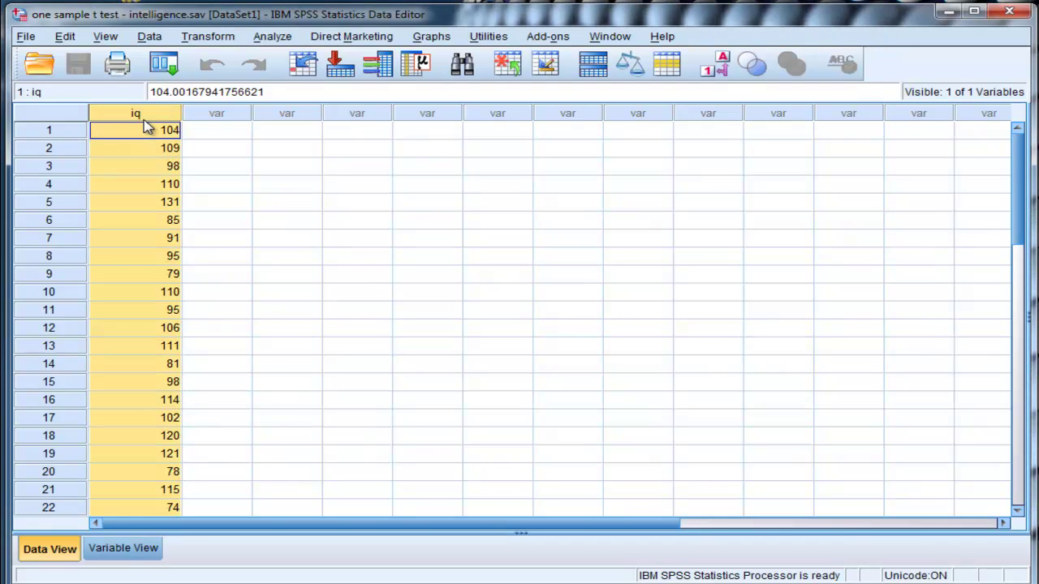
pyautogui.click(146, 135)
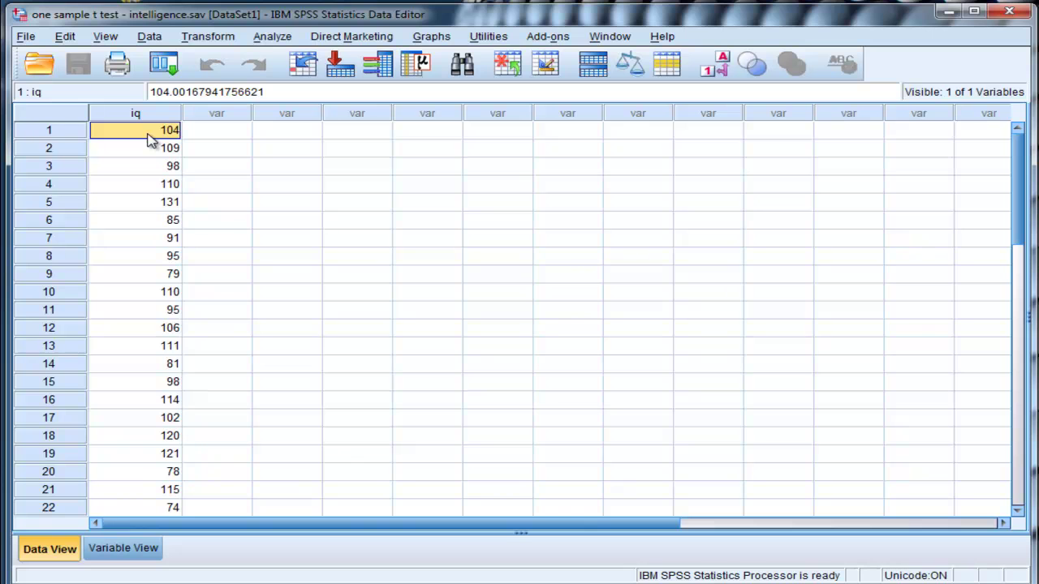
pyautogui.click(202, 134)
pyautogui.scroll(-5, 203, 140)
pyautogui.scroll(-3, 203, 140)
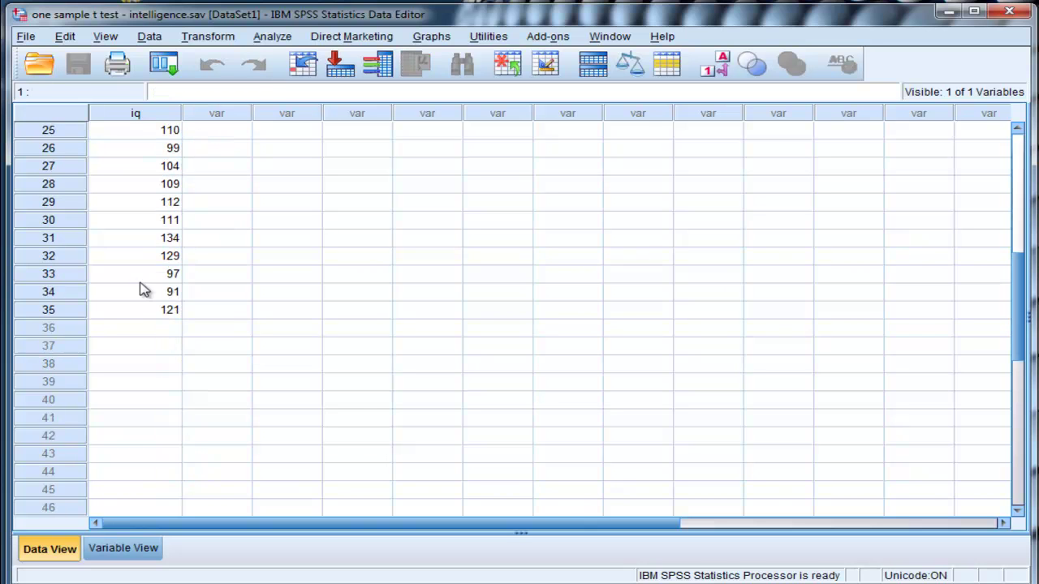
pyautogui.click(136, 314)
pyautogui.scroll(8, 228, 315)
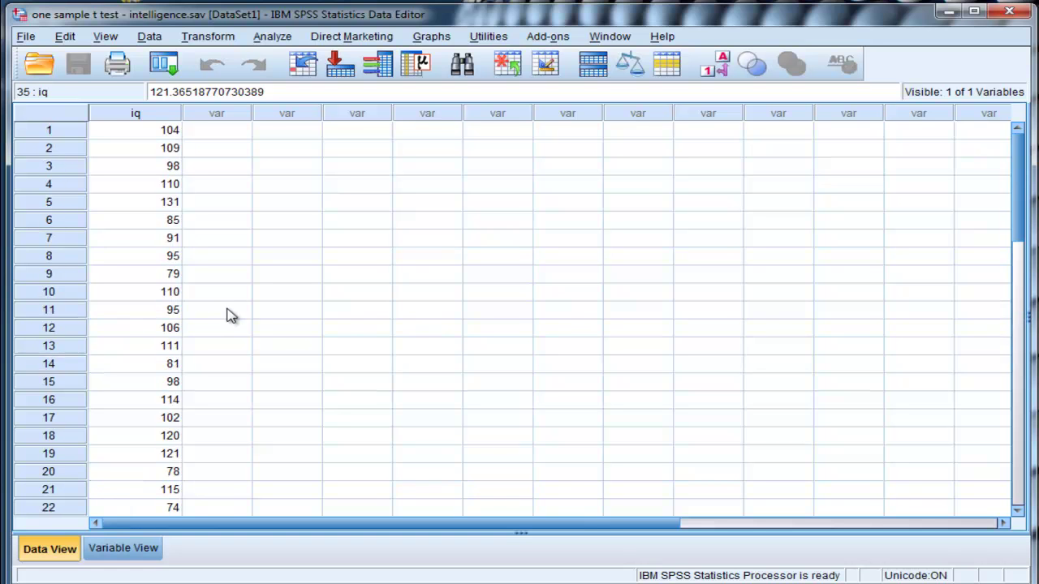
pyautogui.click(147, 136)
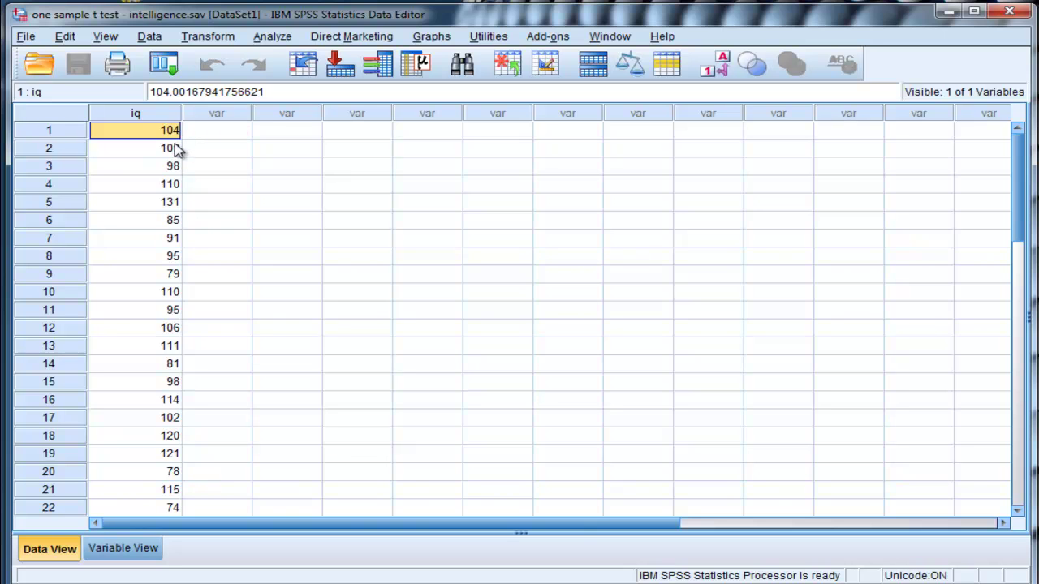
# - Reselect the whole iq column in the data grid
pyautogui.click(177, 148)
pyautogui.press('Up')
pyautogui.click(151, 119)
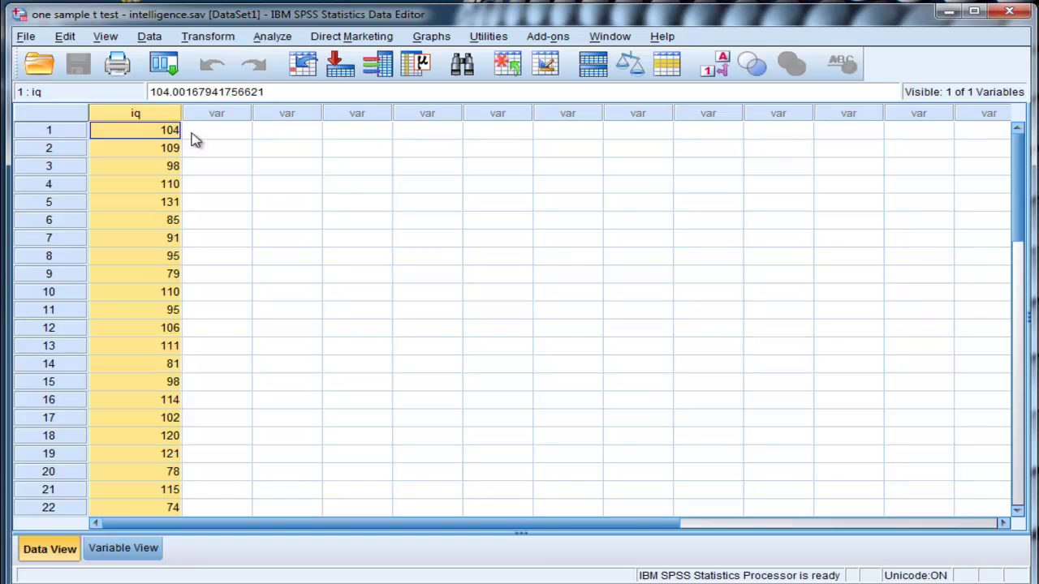
pyautogui.click(194, 139)
pyautogui.click(157, 140)
pyautogui.click(151, 120)
# - Run Frequencies on iq with the Mean statistic requested
pyautogui.click(272, 36)
pyautogui.moveTo(312, 75)
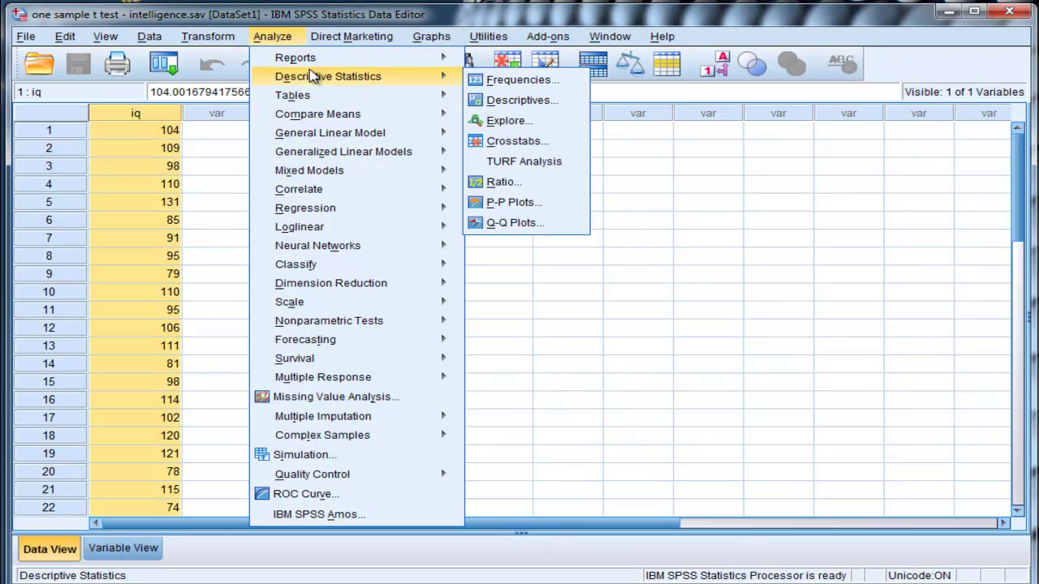
pyautogui.click(492, 80)
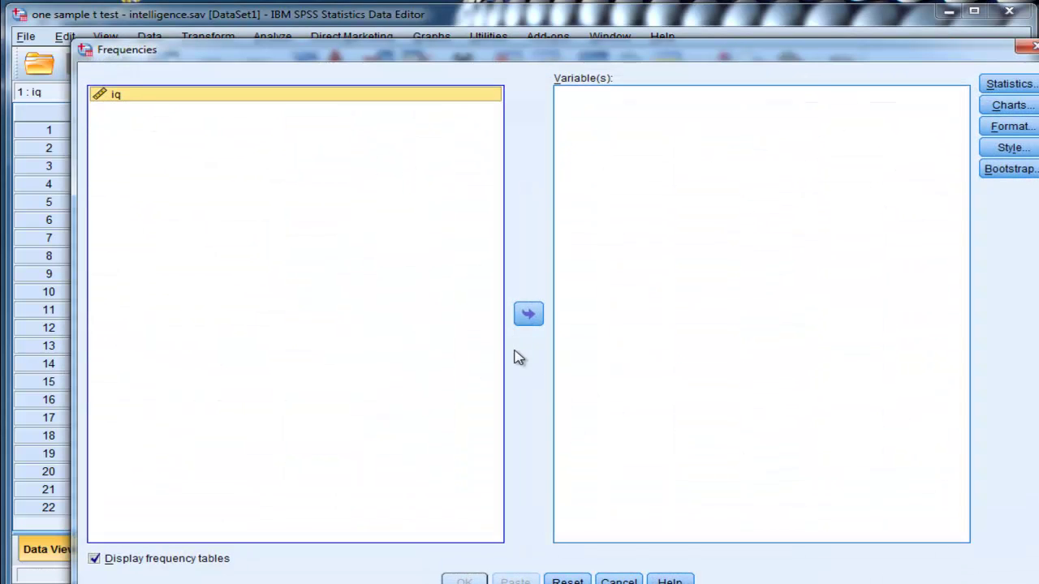
pyautogui.click(528, 316)
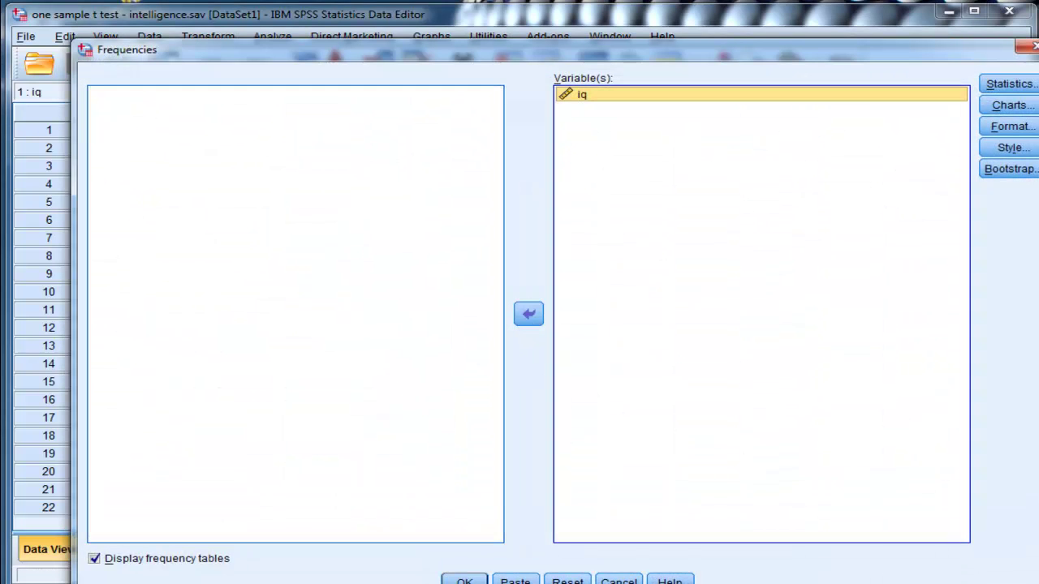
pyautogui.click(1014, 84)
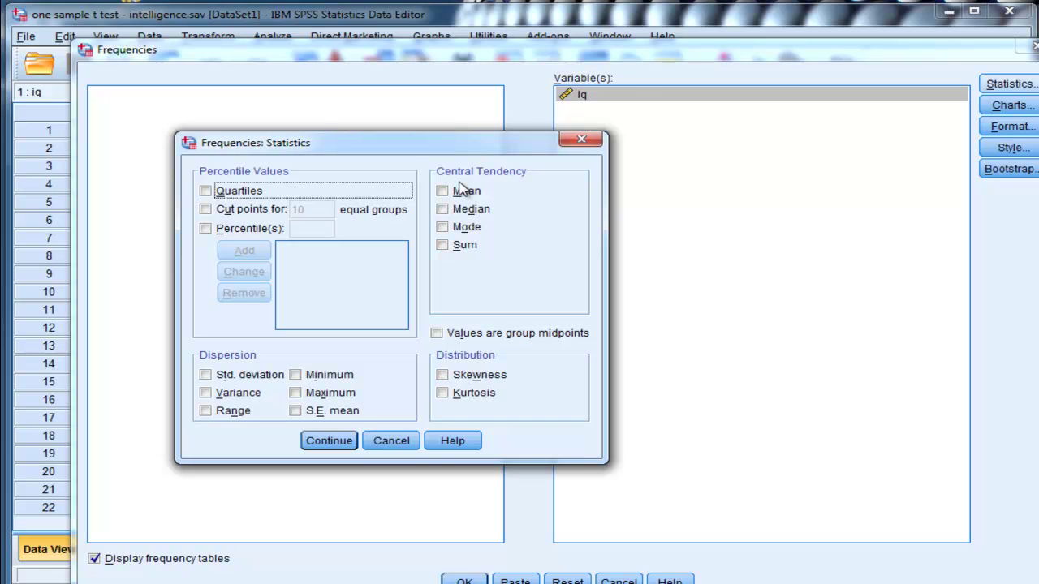
pyautogui.click(460, 189)
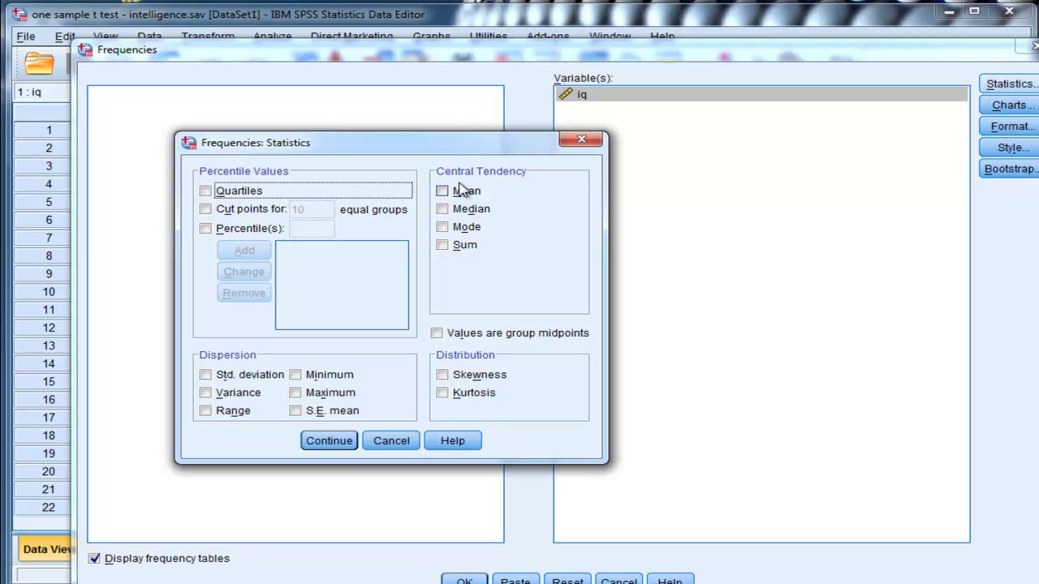
pyautogui.click(349, 445)
pyautogui.click(464, 582)
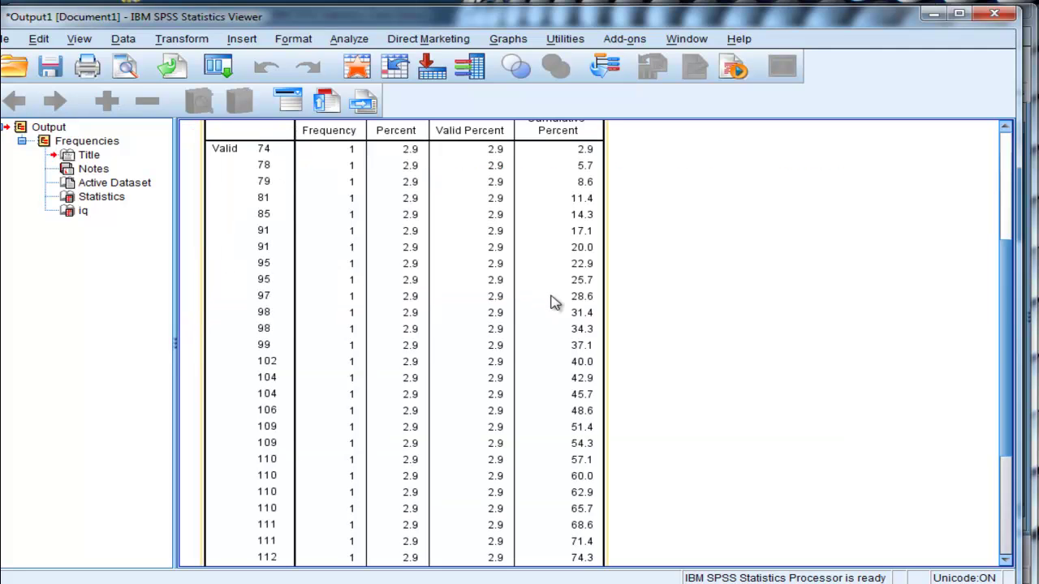
# - Close the output Viewer without saving the Frequencies results
pyautogui.scroll(-4, 551, 302)
pyautogui.scroll(9, 551, 302)
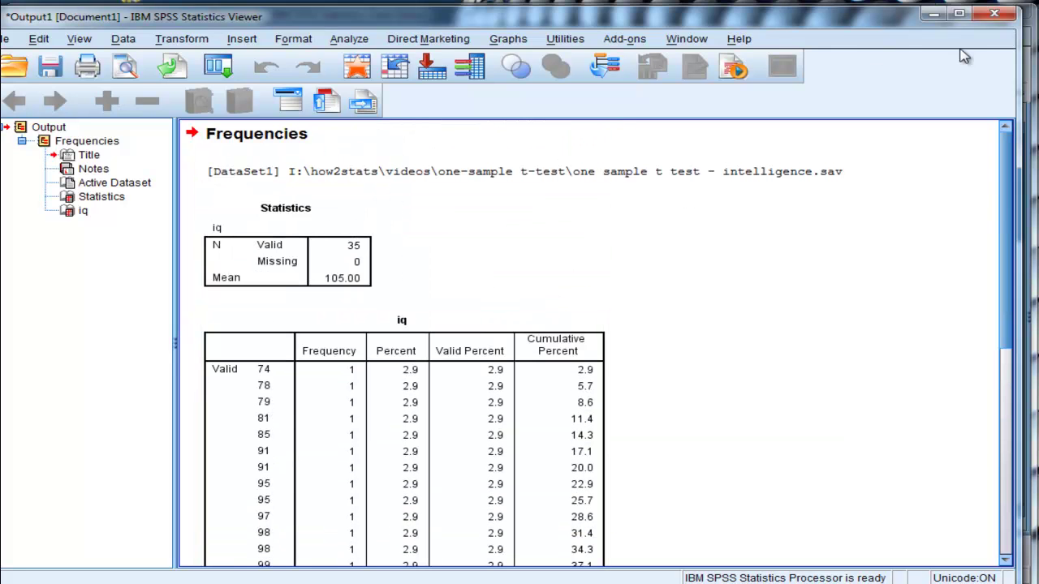
pyautogui.click(994, 13)
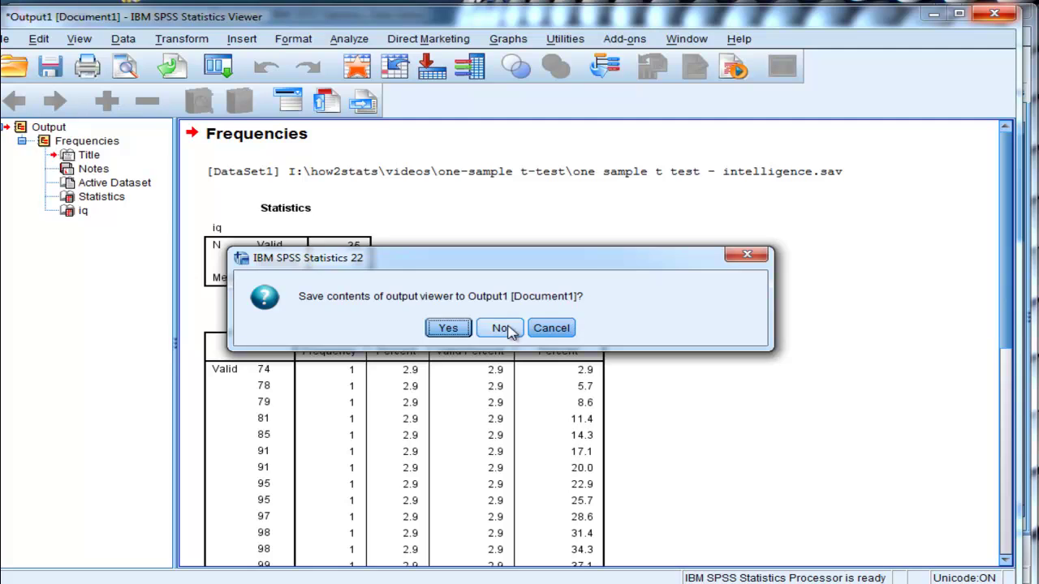
pyautogui.click(502, 328)
# - Rerun Frequencies on iq with Mean, frequency tables unticked, then minimize the Viewer
pyautogui.click(272, 36)
pyautogui.moveTo(280, 78)
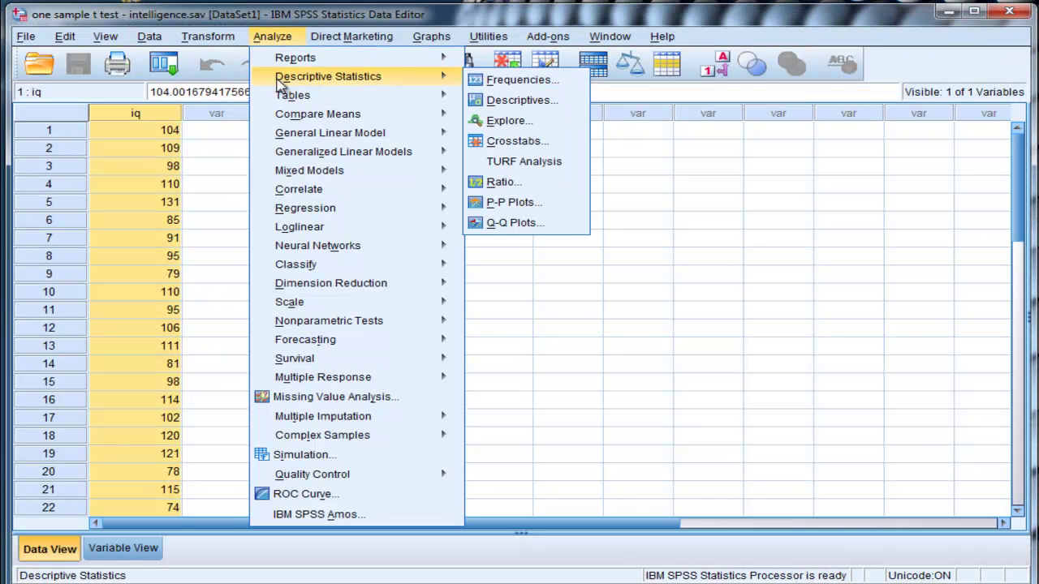
pyautogui.click(505, 79)
pyautogui.click(995, 87)
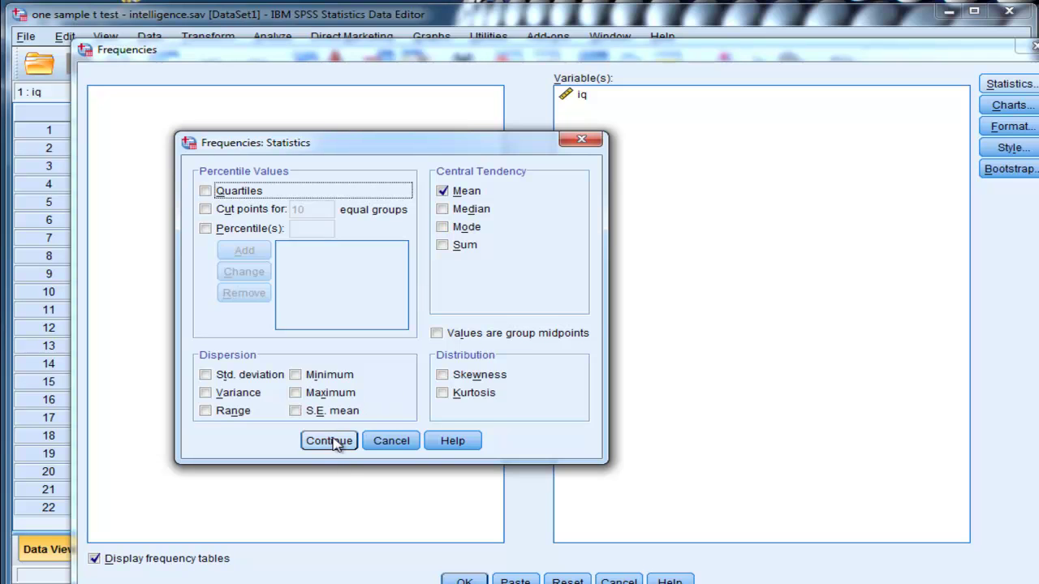
pyautogui.click(329, 440)
pyautogui.click(167, 562)
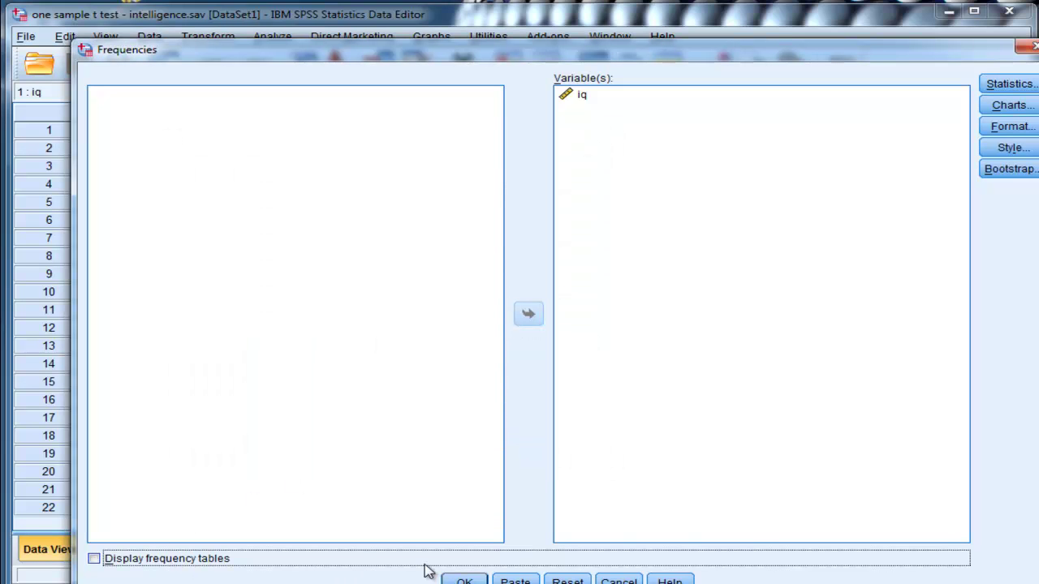
pyautogui.click(453, 580)
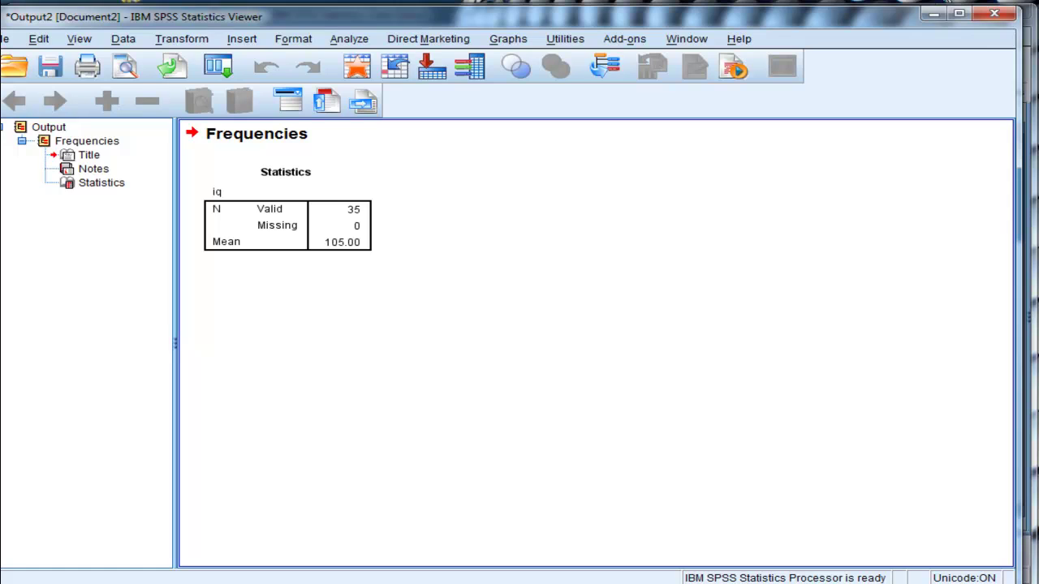
pyautogui.click(933, 15)
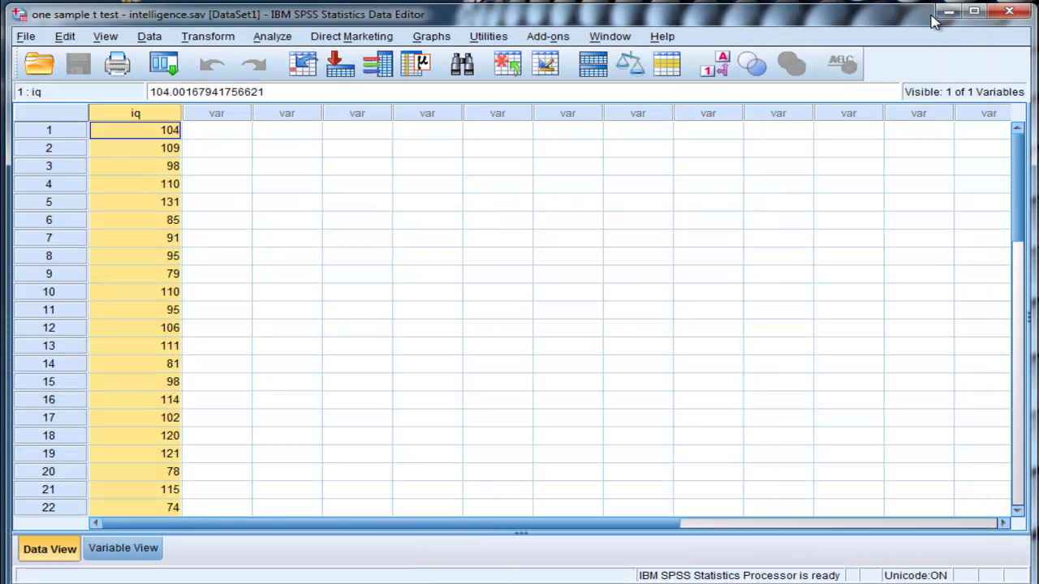
# - Clear the iq column selection, leaving a single cell selected in the data grid
pyautogui.click(214, 134)
pyautogui.click(169, 132)
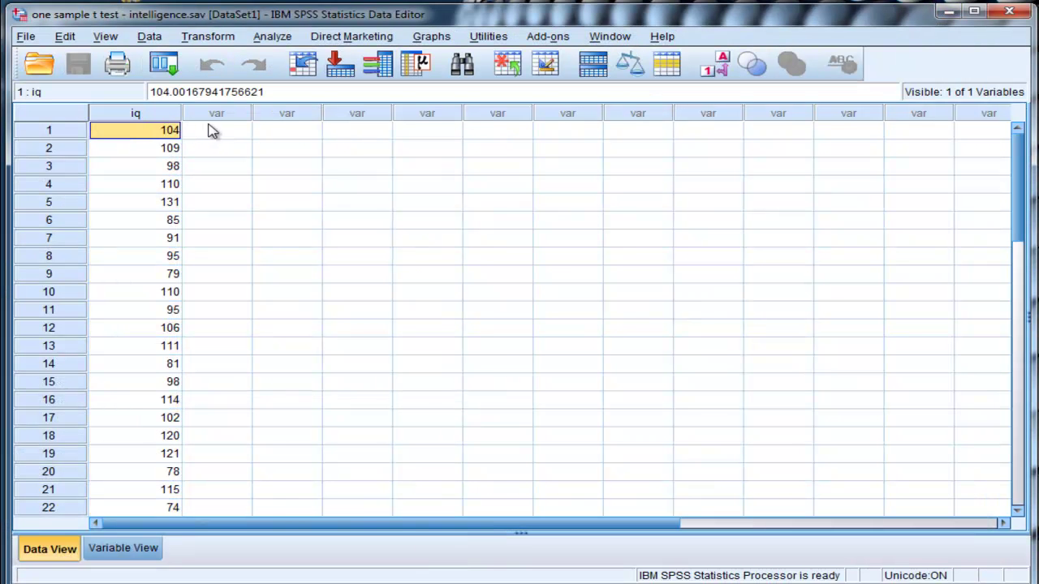
pyautogui.click(213, 131)
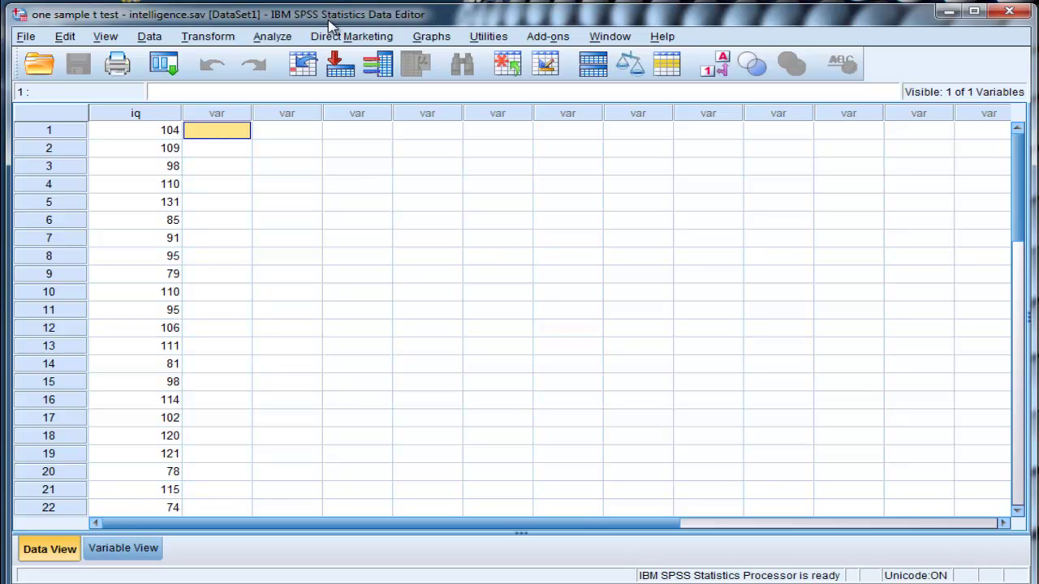
# - Run a One-Sample T Test on iq with test value 100
pyautogui.click(274, 37)
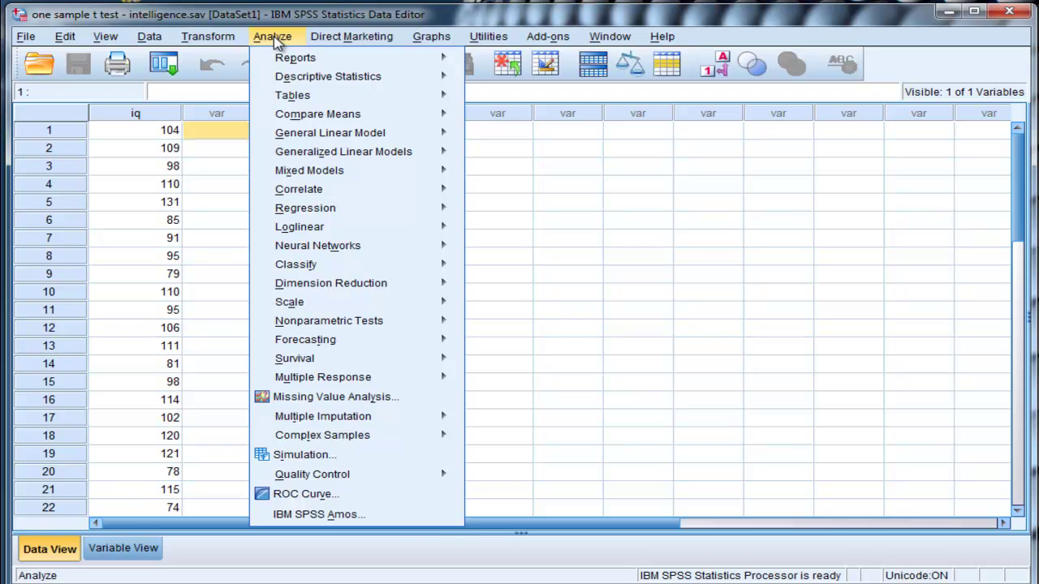
pyautogui.moveTo(316, 118)
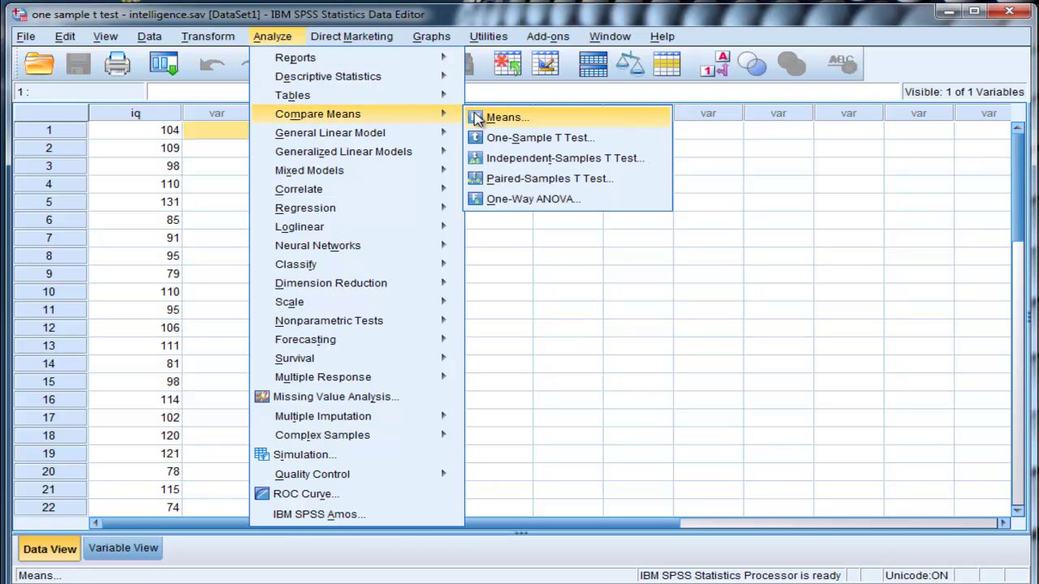
pyautogui.click(505, 140)
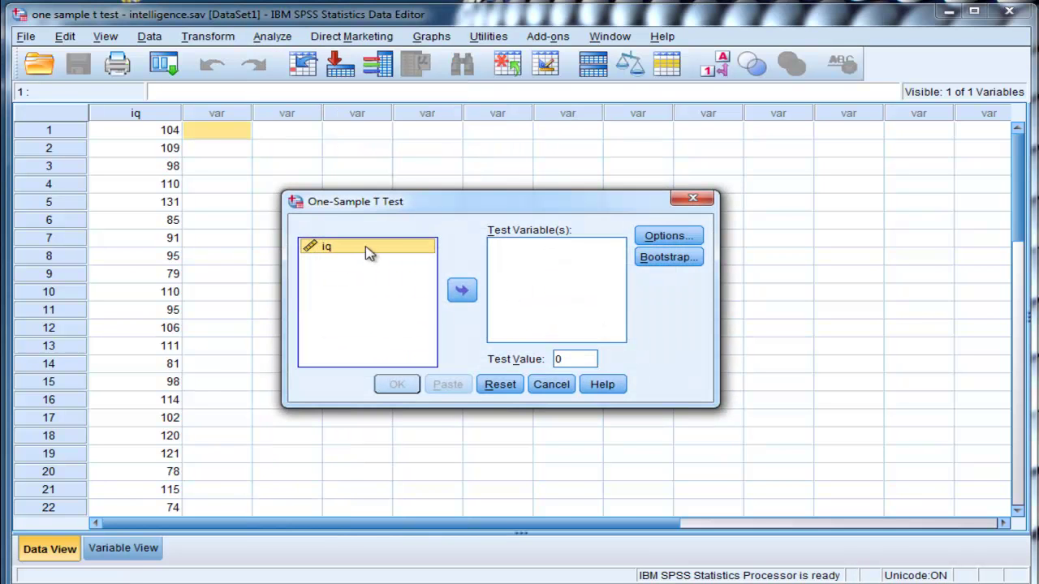
pyautogui.click(459, 293)
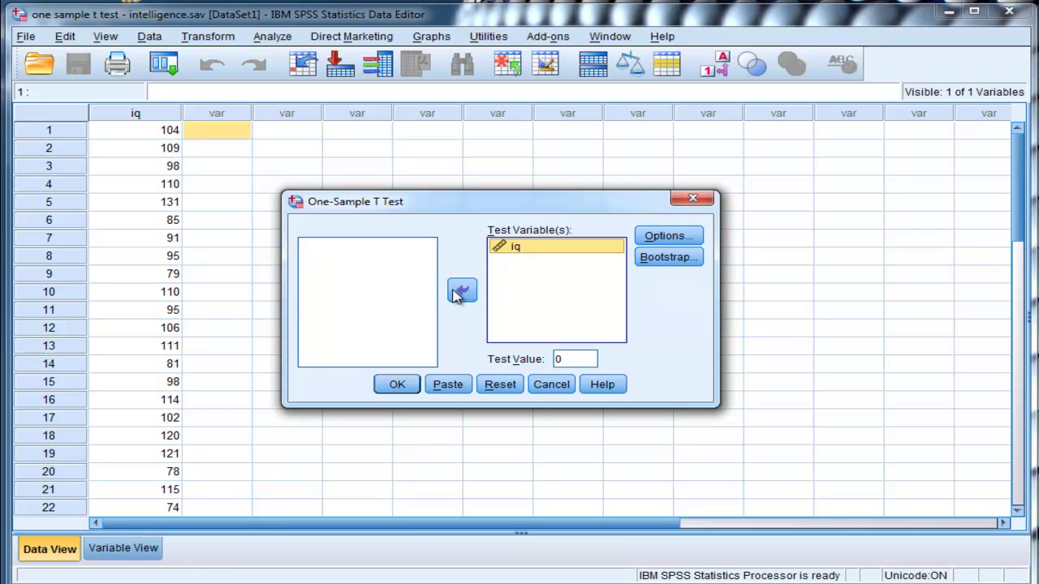
pyautogui.doubleClick(566, 362)
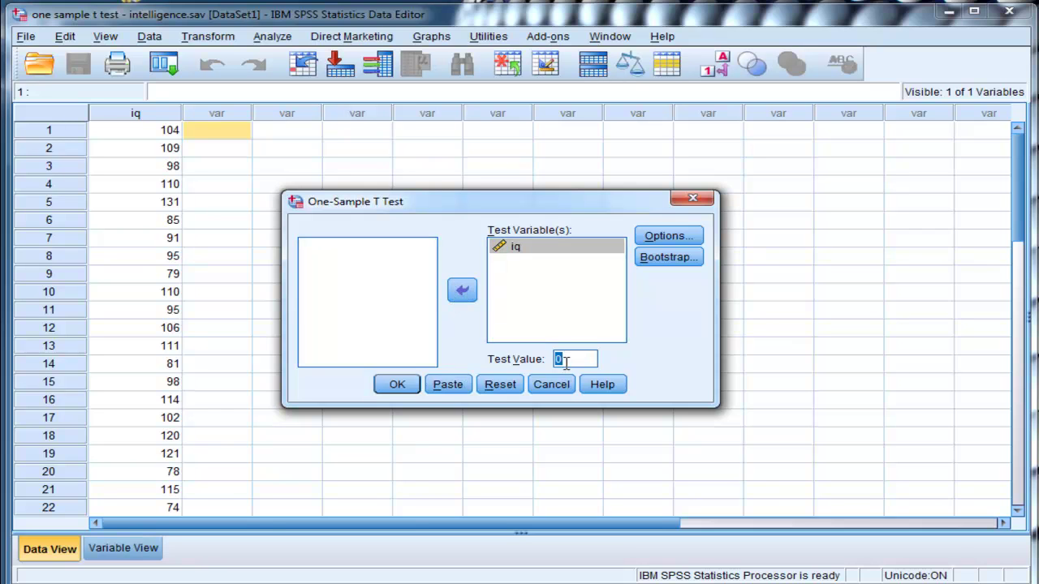
pyautogui.write('100')
pyautogui.doubleClick(582, 358)
pyautogui.click(398, 386)
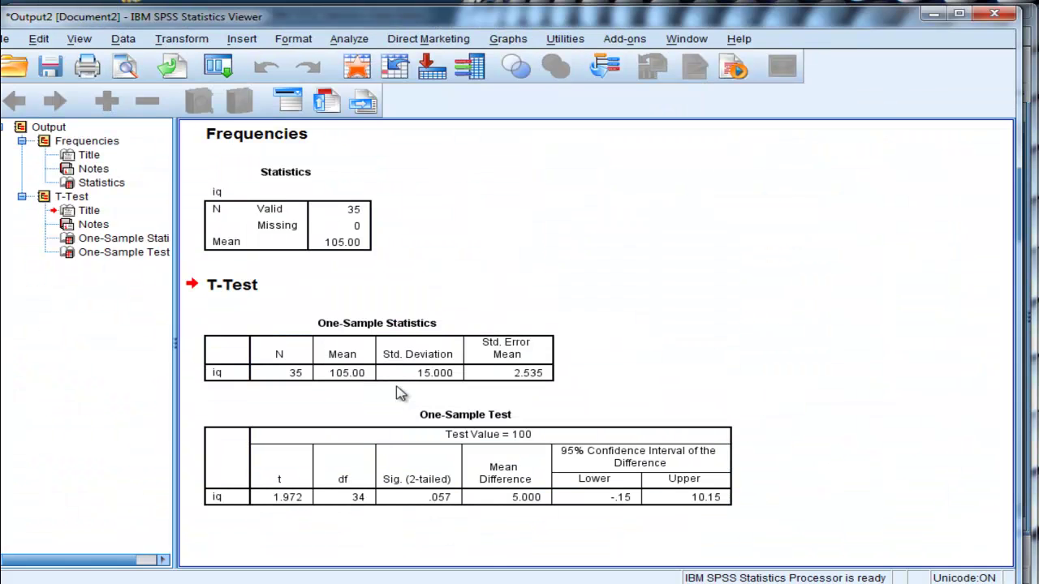